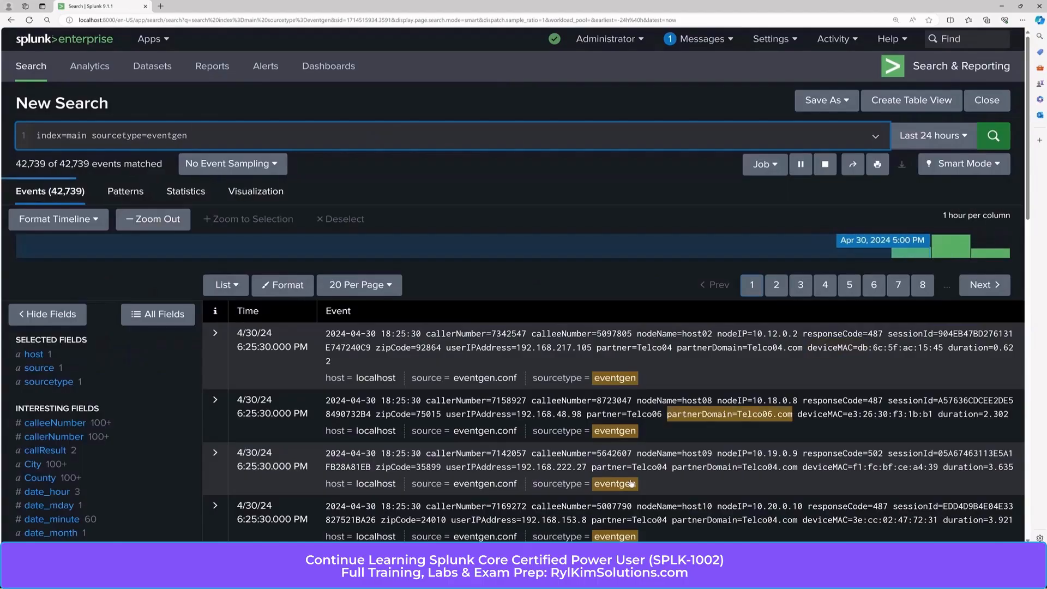
# Step: Filter the eventgen search to events whose partner field is Telco01
pyautogui.scroll(-3, 78, 399)
pyautogui.scroll(-5, 78, 399)
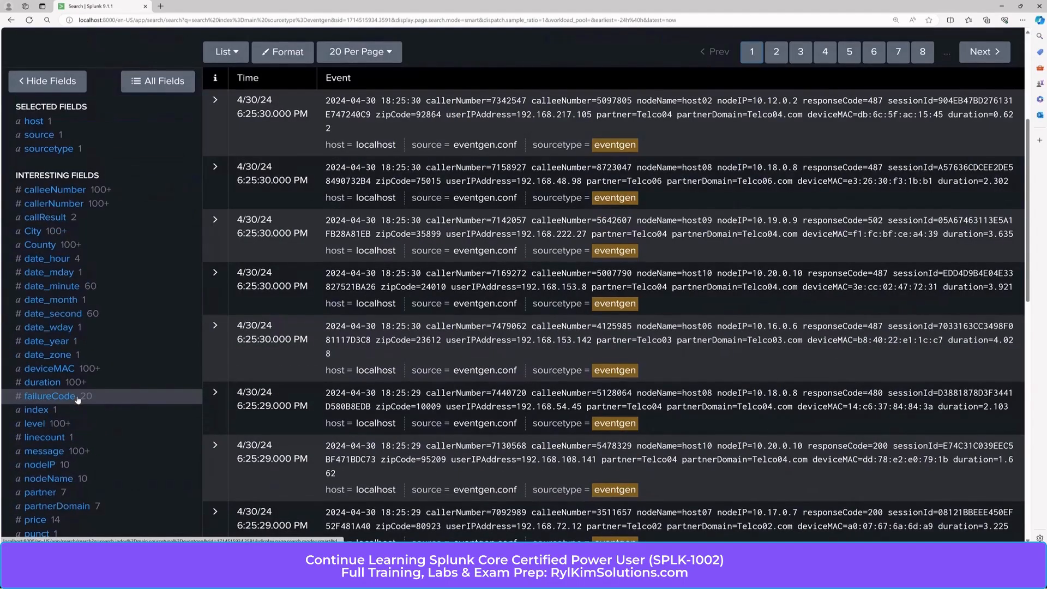
pyautogui.click(40, 333)
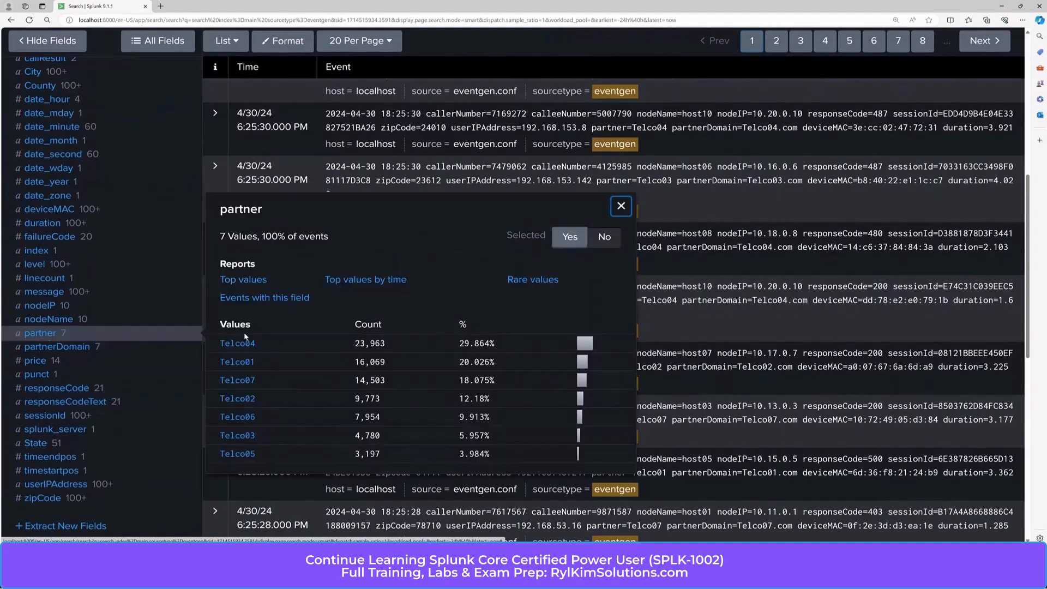
pyautogui.click(243, 364)
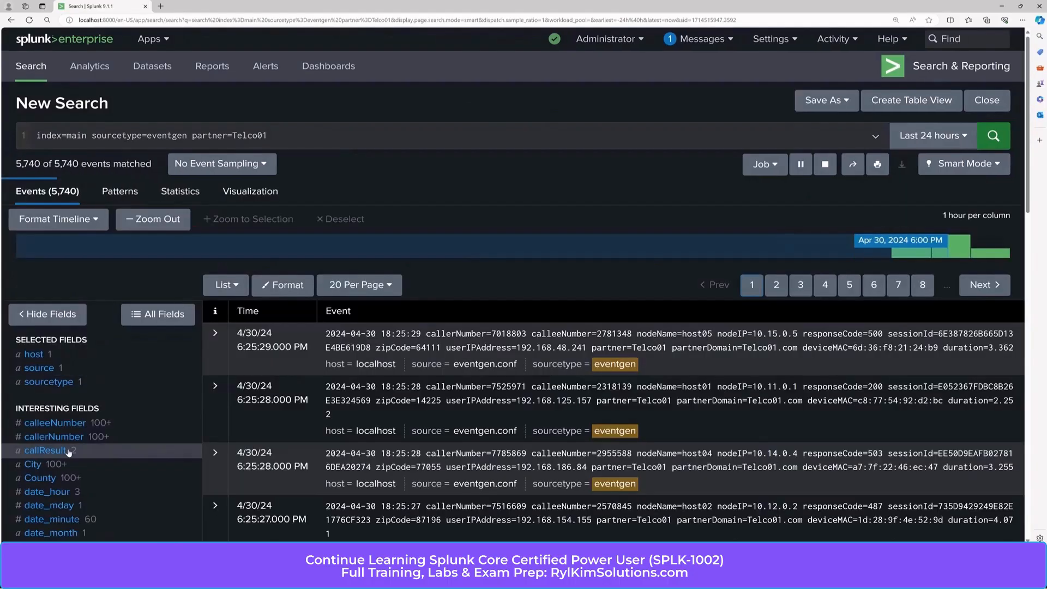
# Step: Narrow the search to events whose callResult field is Failure
pyautogui.click(61, 451)
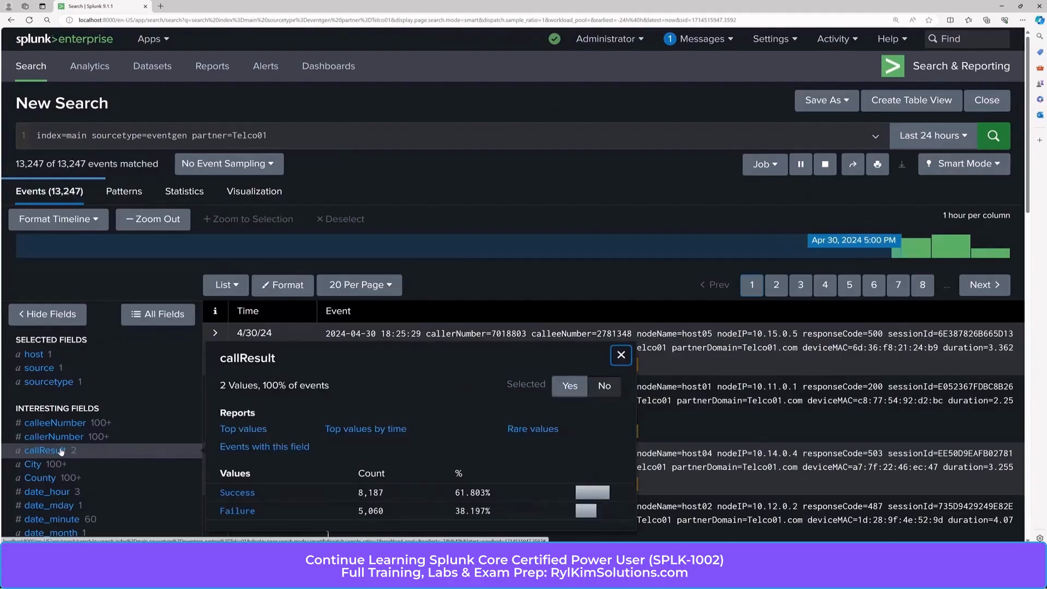
pyautogui.click(56, 452)
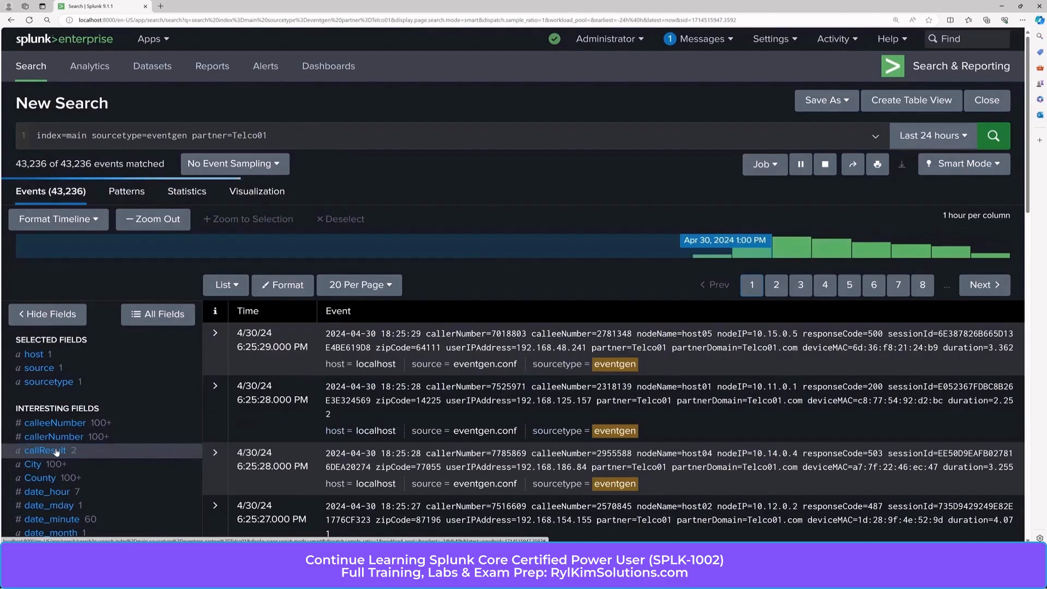
pyautogui.click(57, 452)
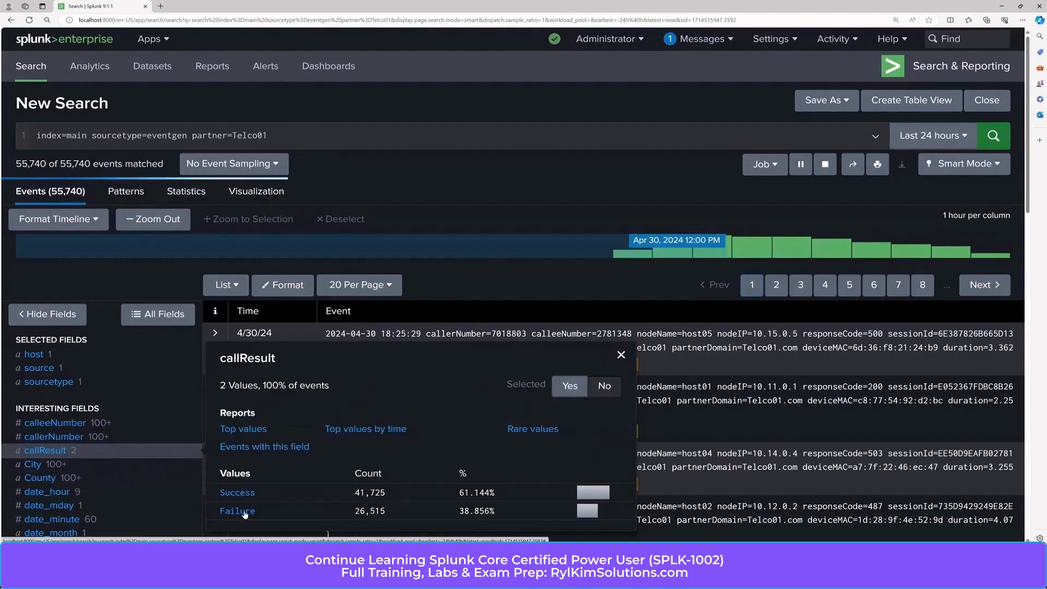
pyautogui.click(237, 510)
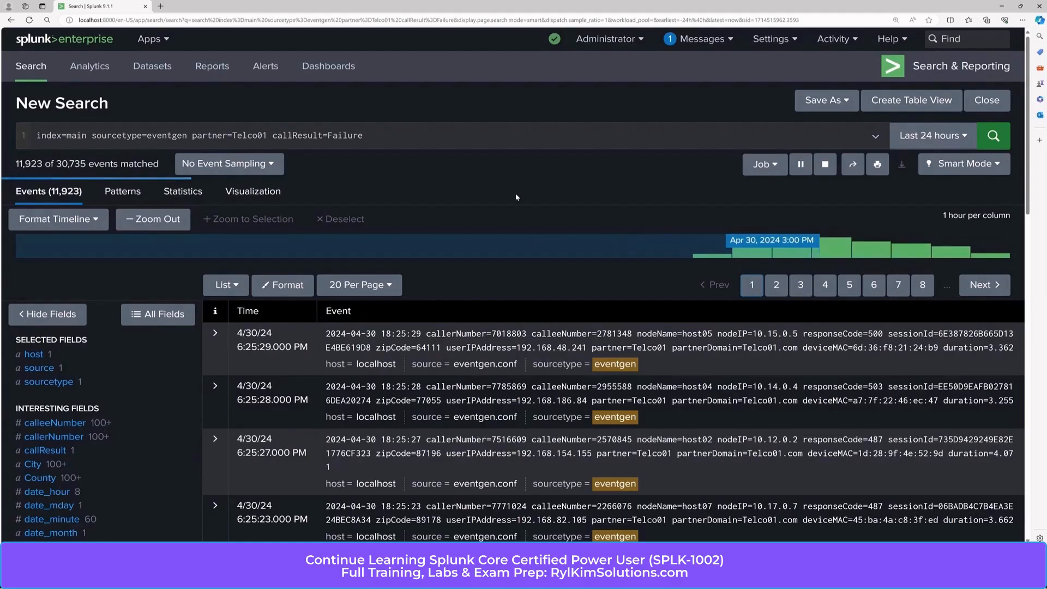
# Step: Add a second line to the search that pipes the events into timechart with span=15m
pyautogui.click(464, 142)
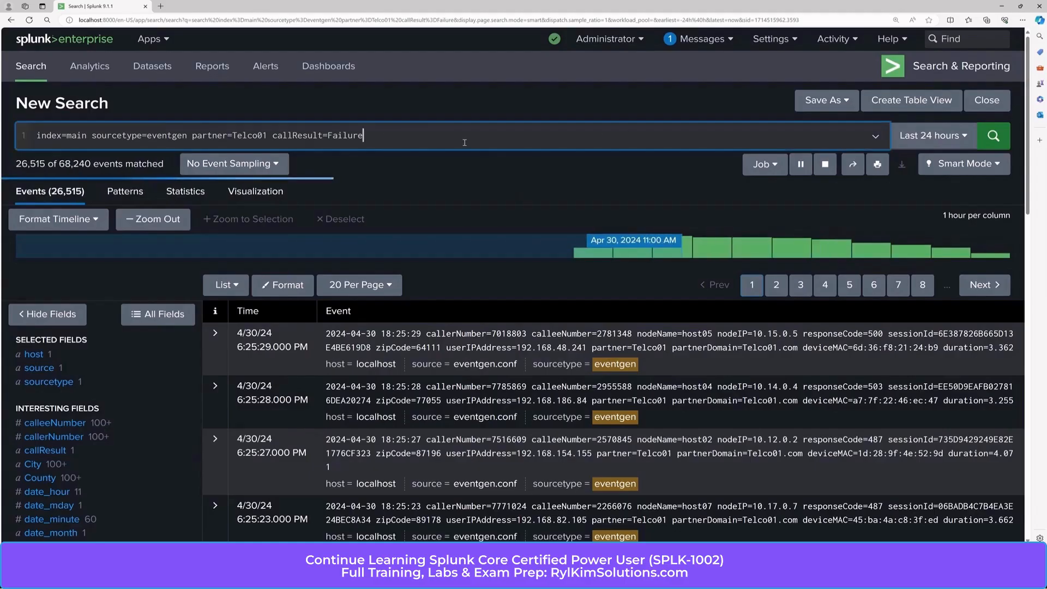
pyautogui.press('Return')
pyautogui.write('| timechart')
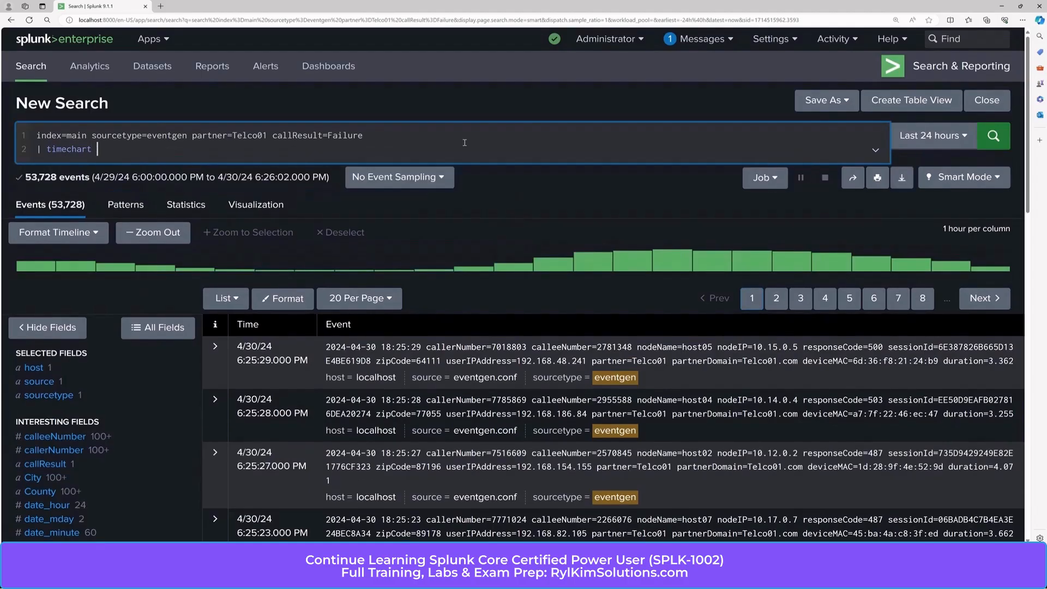
pyautogui.write(' span=15m count as totalFailuresTelc')
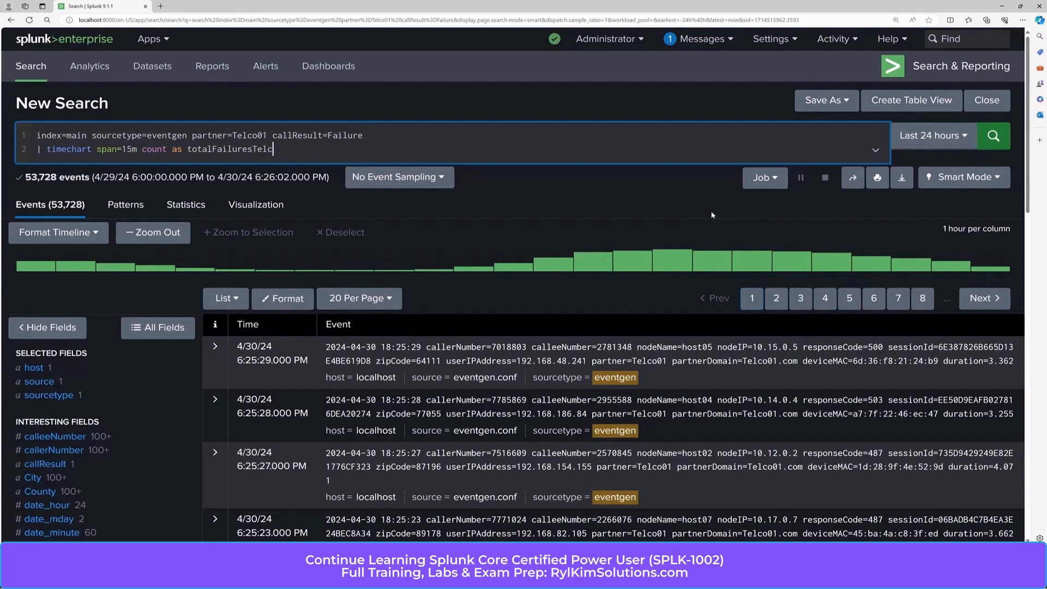
pyautogui.write('o01 partial=f')
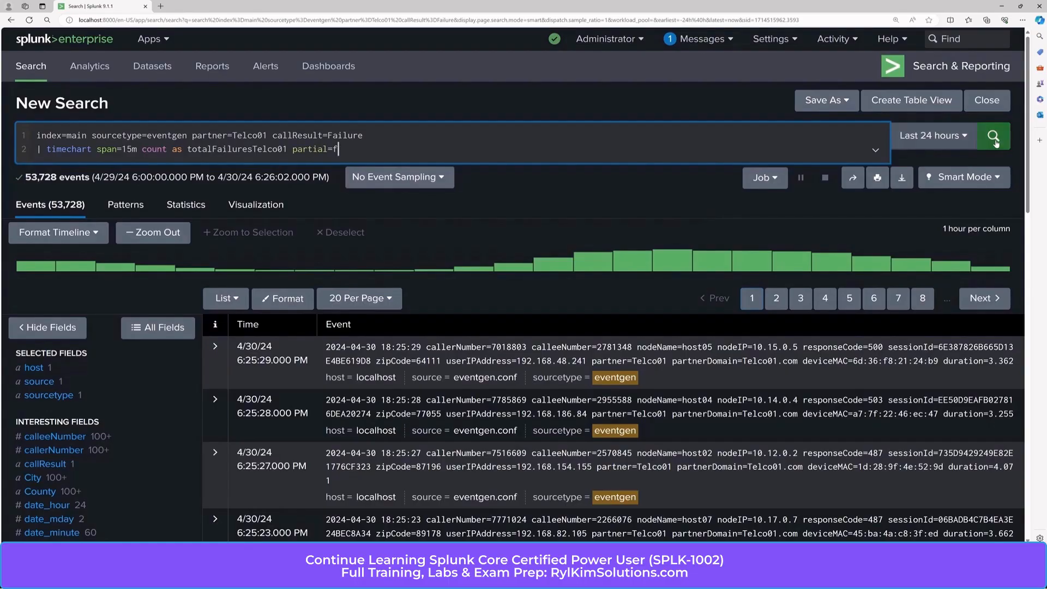
# Step: Complete the timechart with "count as totalFailuresTelco01 partial=f" and run the search
pyautogui.click(1002, 141)
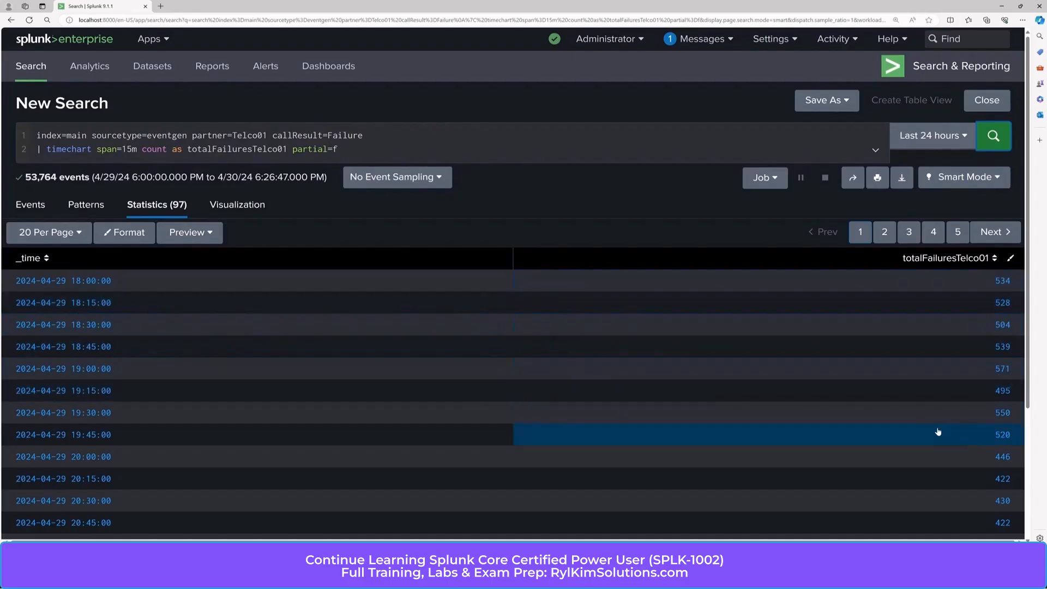
# Step: Visualize the 15-minute failure counts as an area chart
pyautogui.click(248, 206)
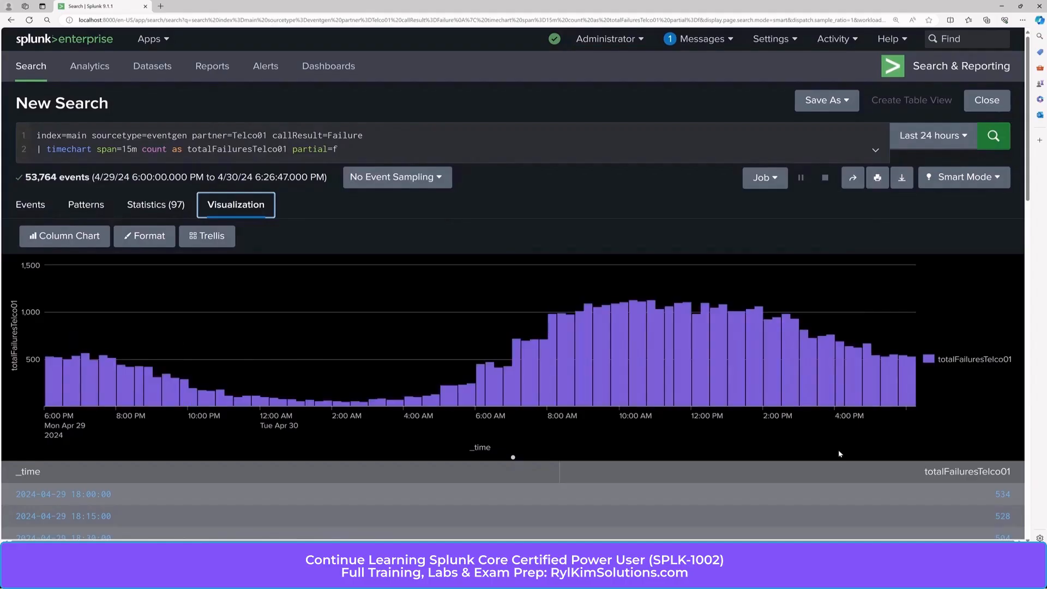
pyautogui.click(60, 238)
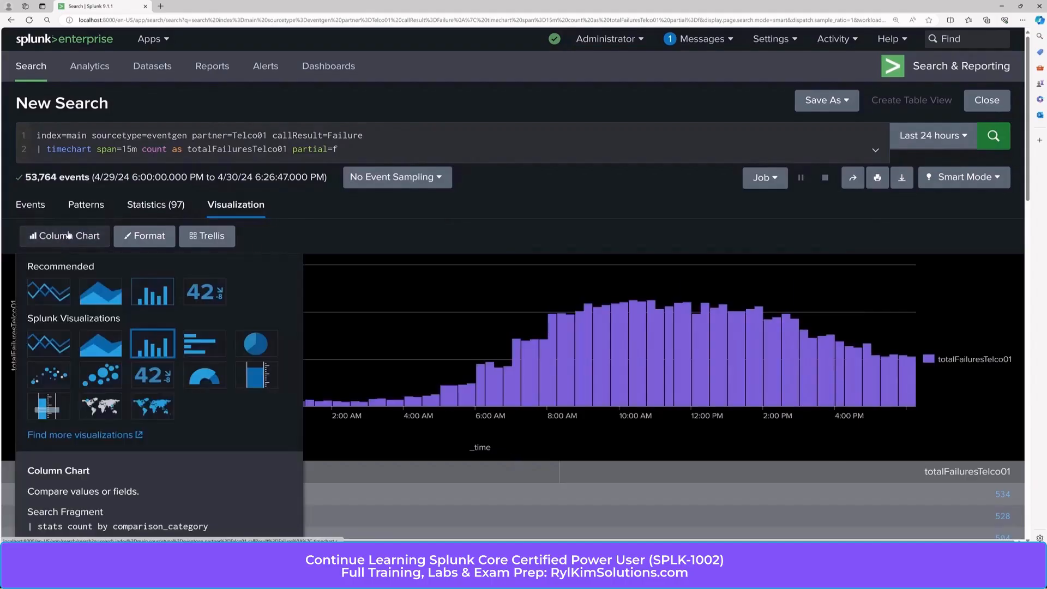
pyautogui.click(100, 293)
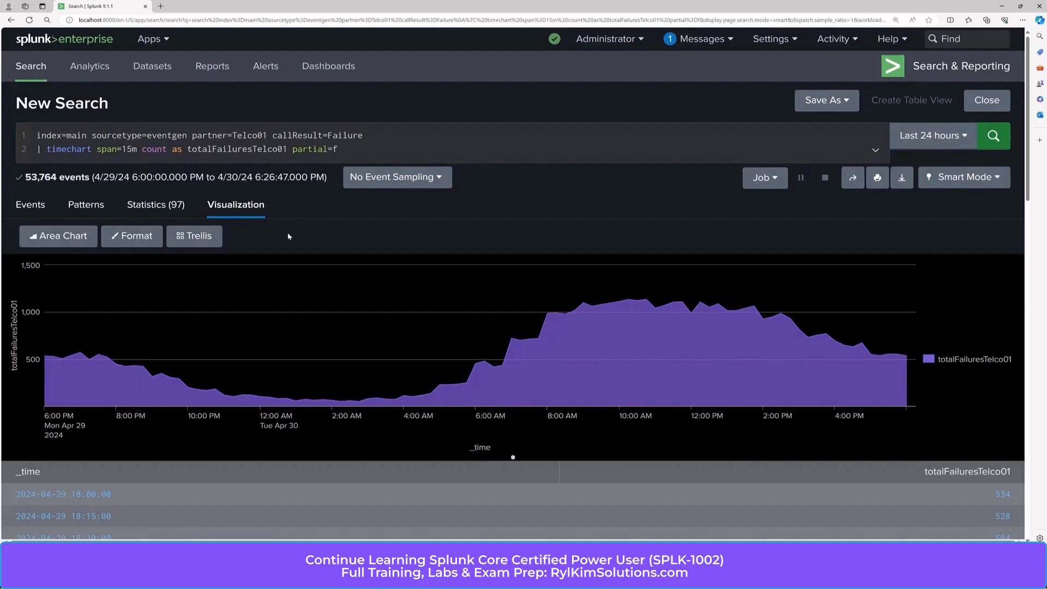
# Step: Add a third line to the search with "| trendline sma5()"
pyautogui.click(353, 145)
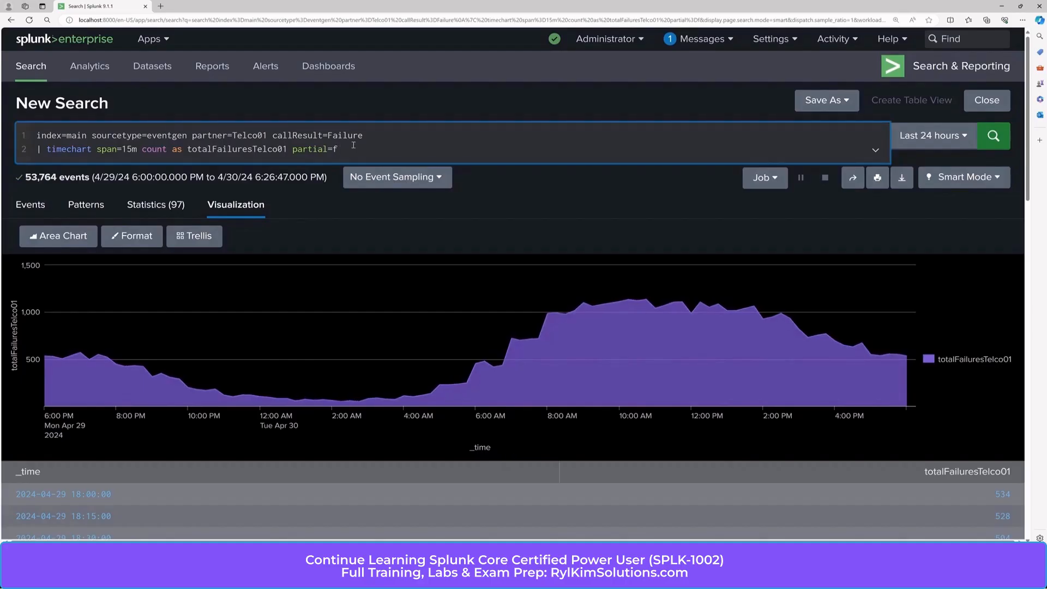
pyautogui.hotkey('shift', 'Return')
pyautogui.write('| trendline')
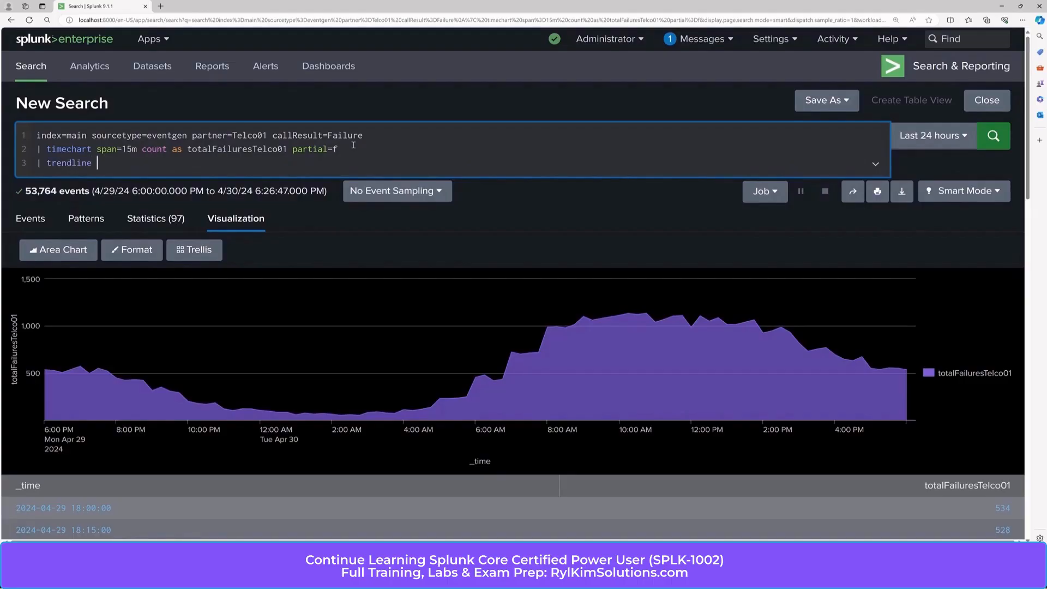
pyautogui.write(' sma5()')
pyautogui.press('Left')
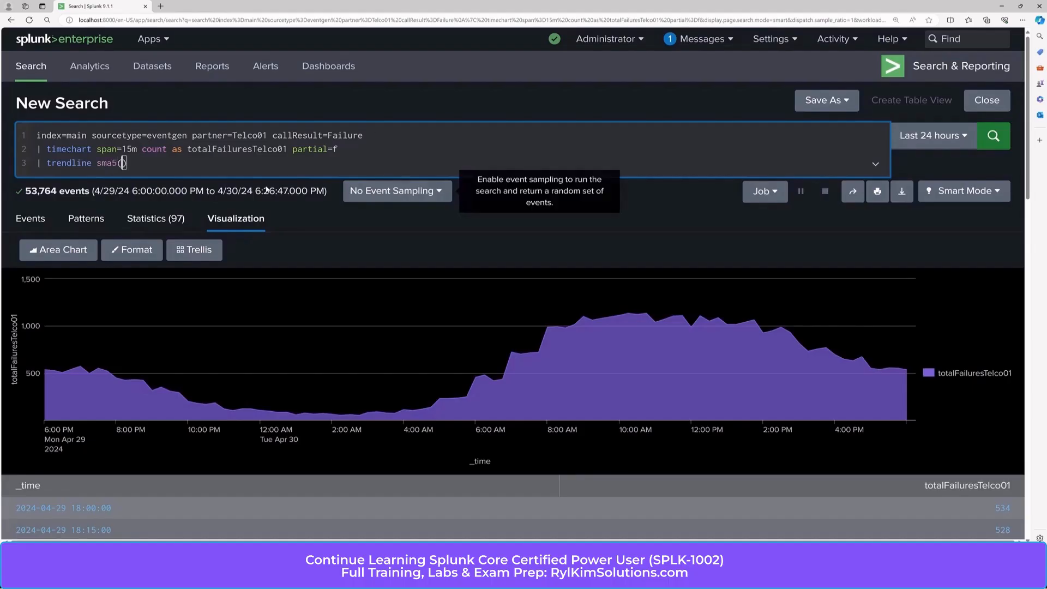
# Step: Use totalFailuresTelco01 as the sma5 argument, name the output "as Trend", and run the search
pyautogui.doubleClick(237, 149)
pyautogui.hotkey('ctrl', 'c')
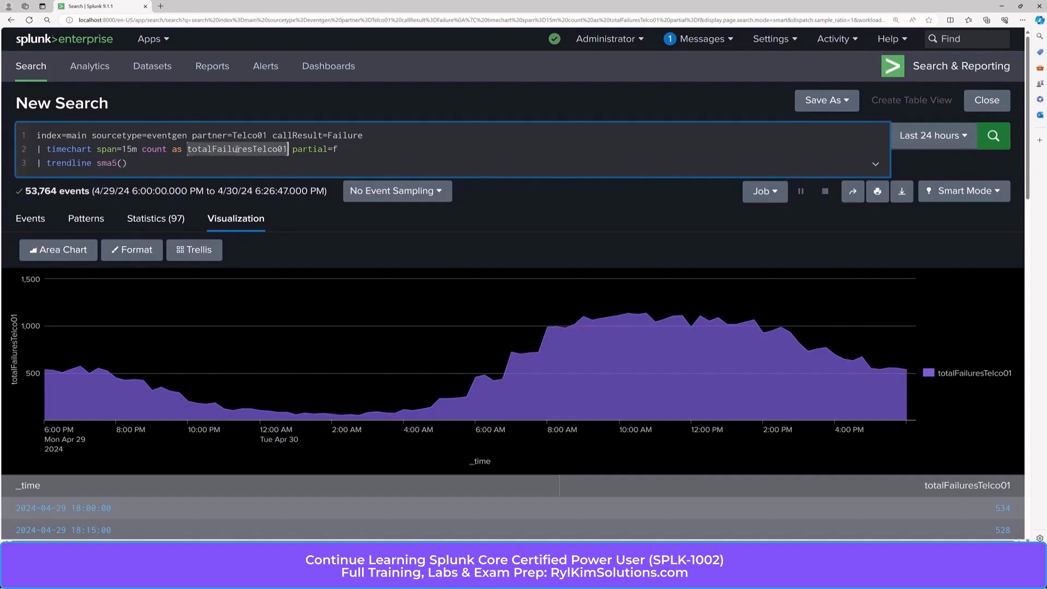
pyautogui.click(121, 163)
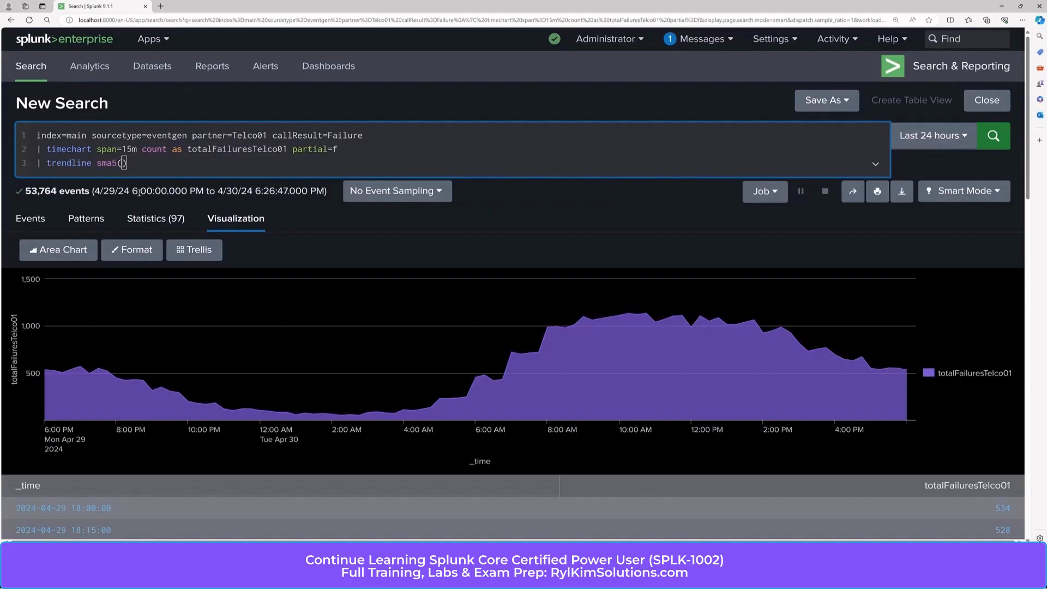
pyautogui.hotkey('ctrl', 'v')
pyautogui.press('End')
pyautogui.write('as Trend')
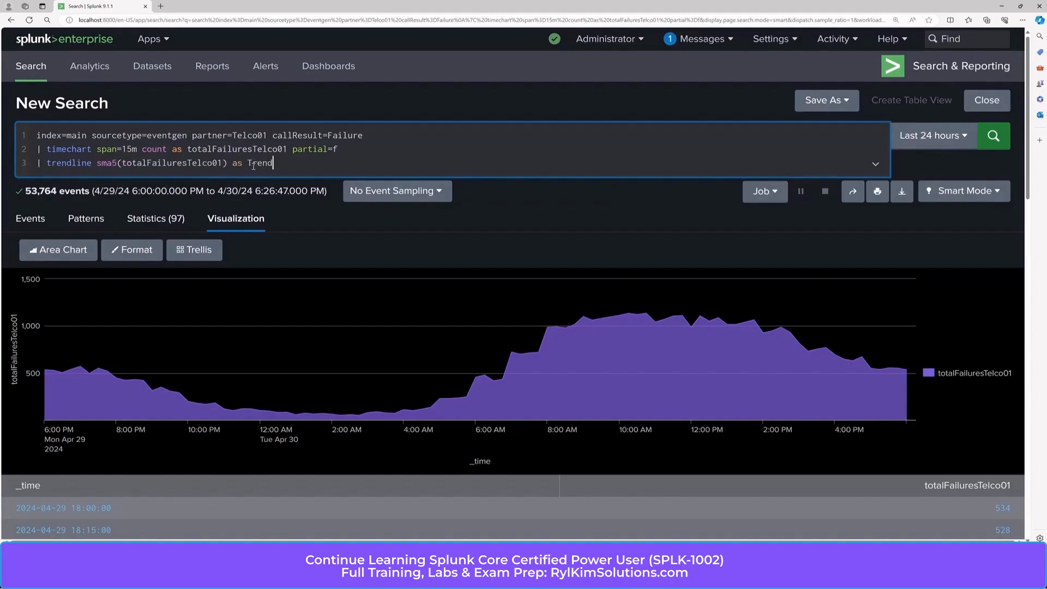
pyautogui.click(993, 136)
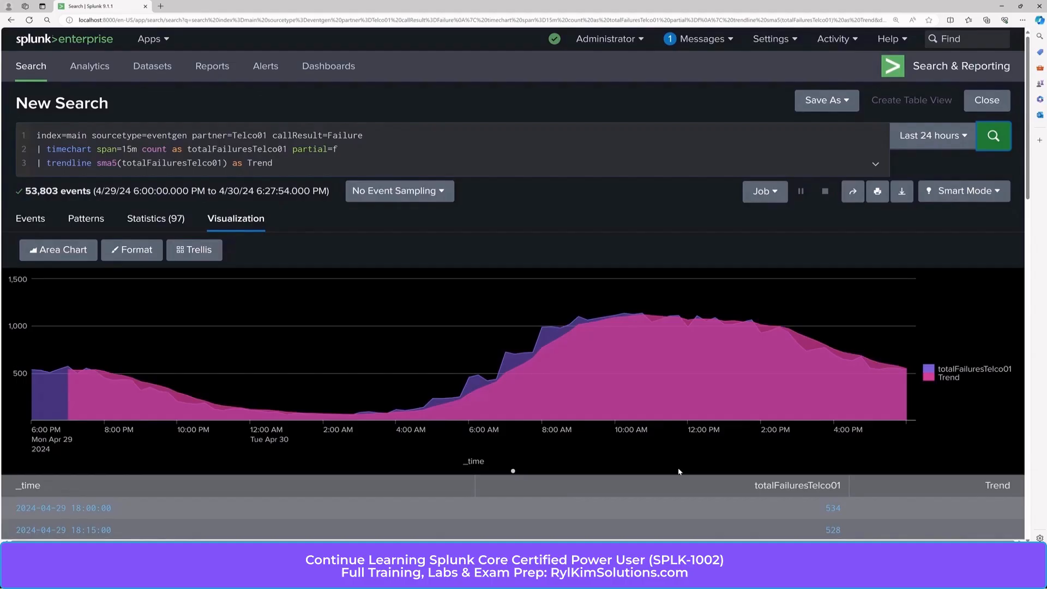
# Step: Examine where the five-period Trend values begin, in both the area chart and the statistics table
pyautogui.moveTo(549, 328)
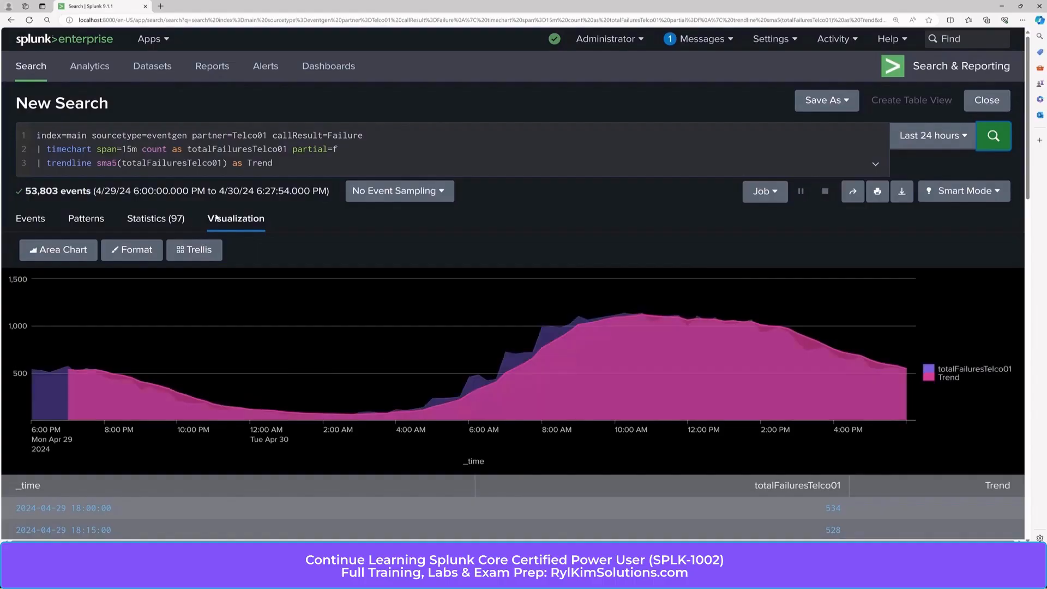
pyautogui.click(147, 221)
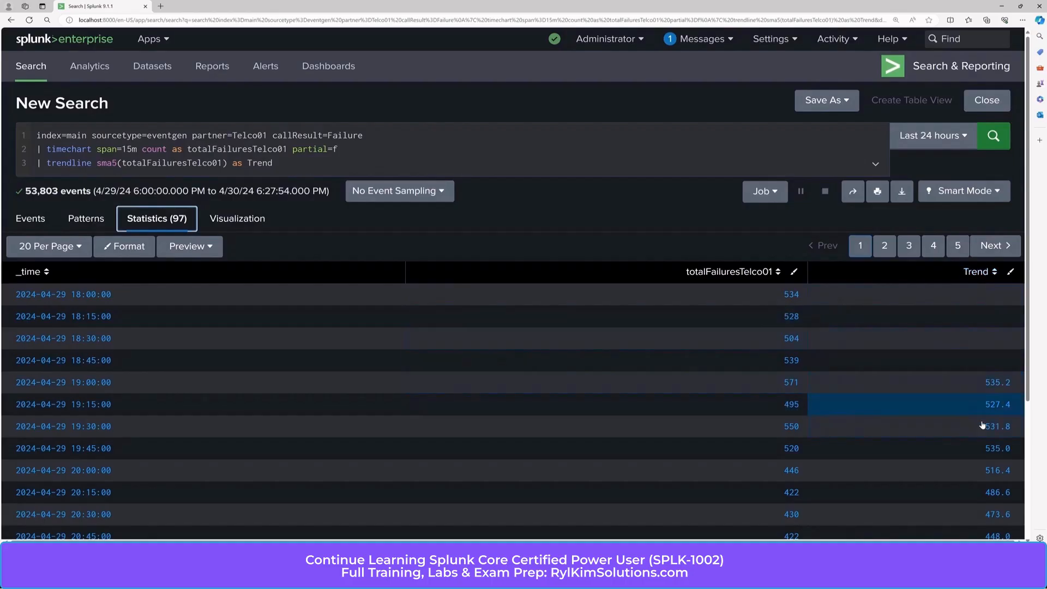
pyautogui.scroll(-3, 950, 405)
pyautogui.scroll(3, 950, 405)
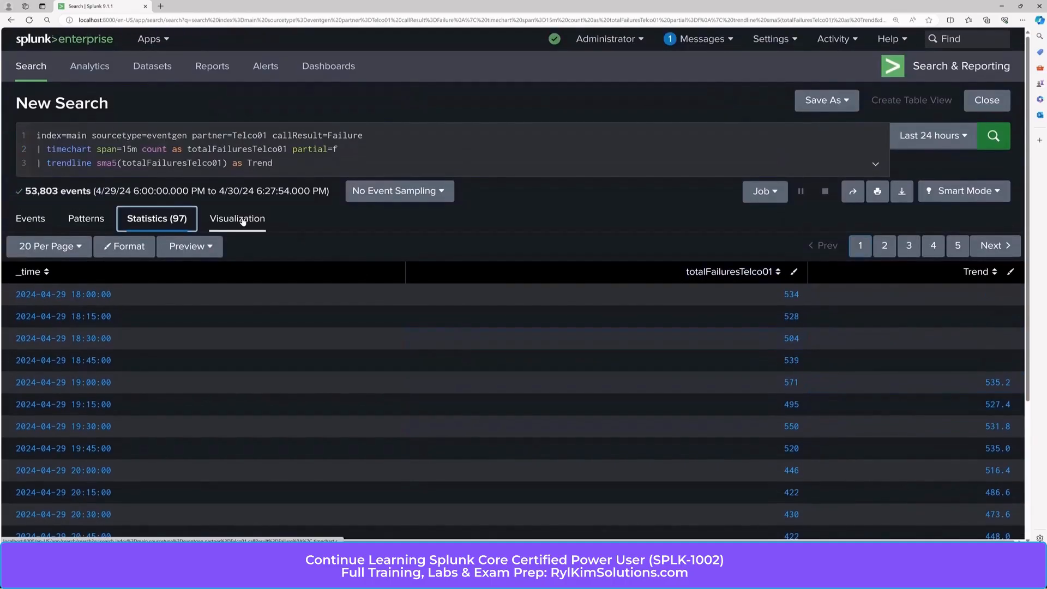
pyautogui.click(243, 220)
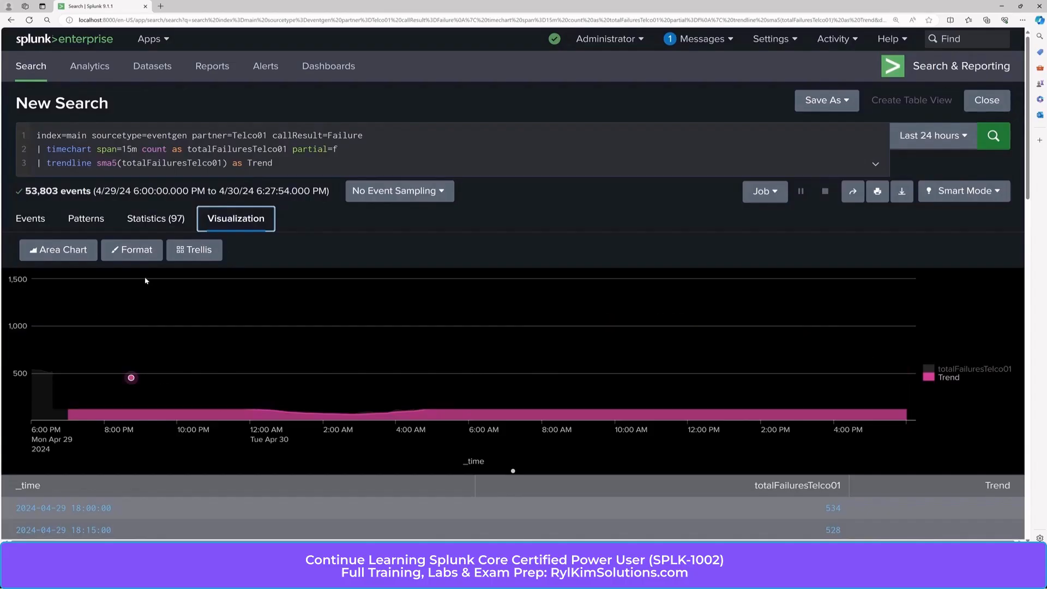
pyautogui.click(150, 220)
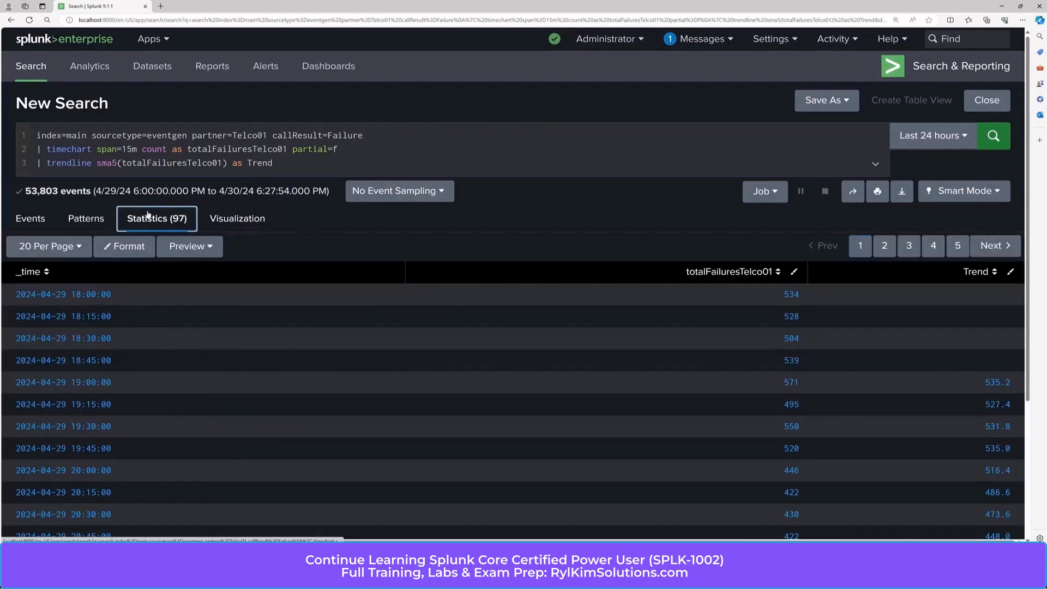
# Step: Rerun the search with the trendline moving average set to sma3 and view the results as a chart
pyautogui.click(117, 163)
pyautogui.press('BackSpace')
pyautogui.write('3')
pyautogui.press('Return')
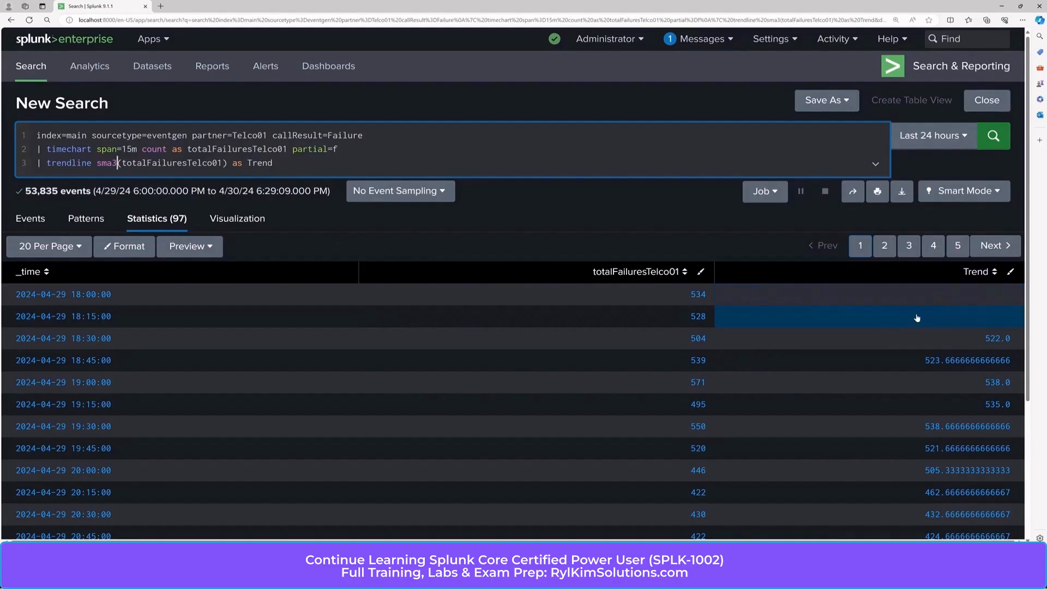
pyautogui.click(252, 222)
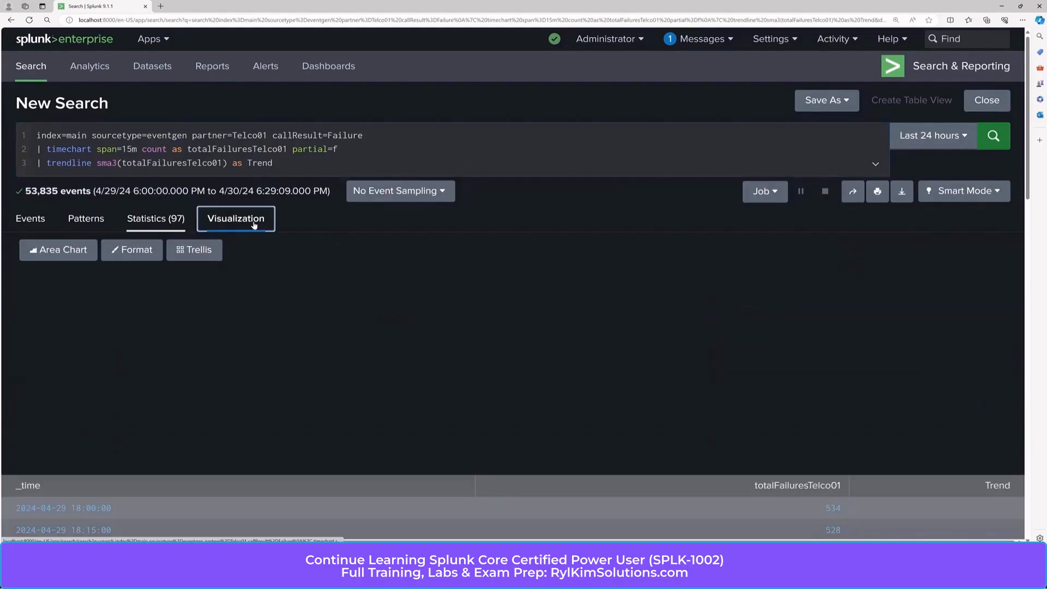
pyautogui.moveTo(50, 373)
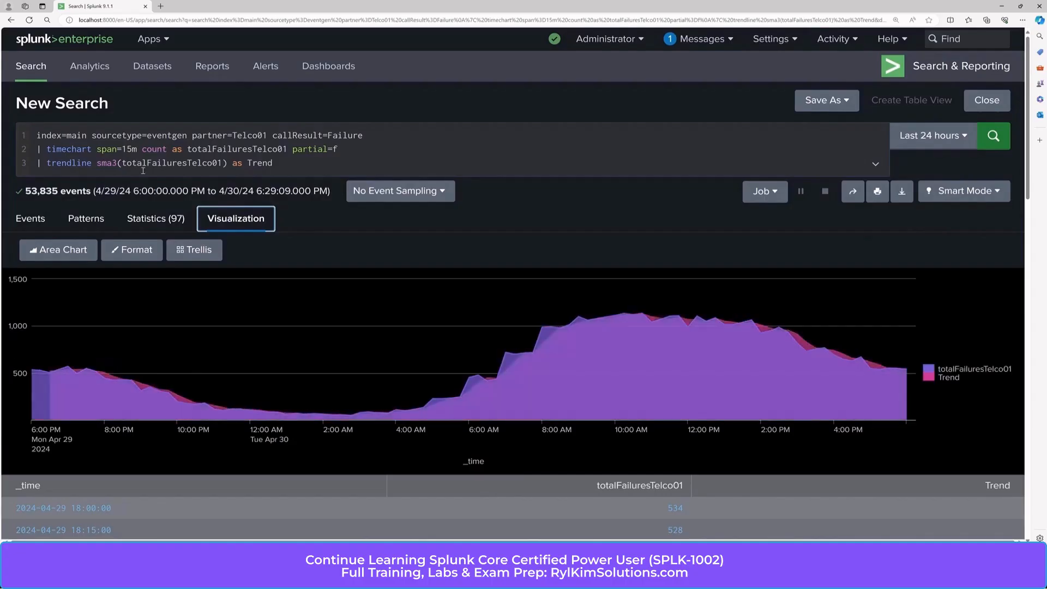
# Step: Set the trendline moving average to sma10 and rerun the search
pyautogui.click(118, 163)
pyautogui.press('BackSpace')
pyautogui.write('10')
pyautogui.press('Return')
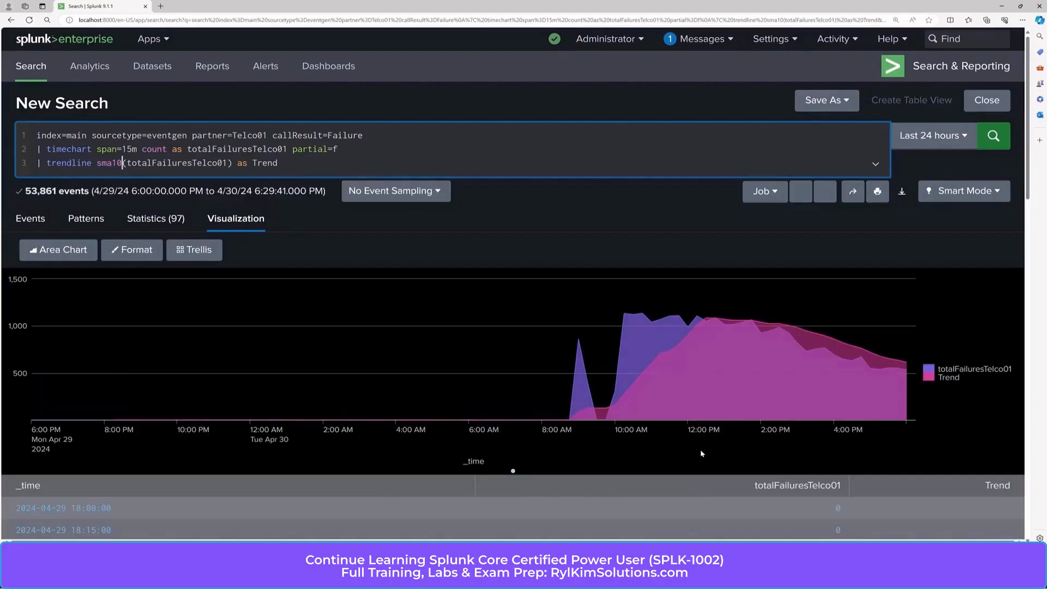
# Step: Check in the chart and the statistics table at which time the ten-period Trend values start
pyautogui.moveTo(113, 372)
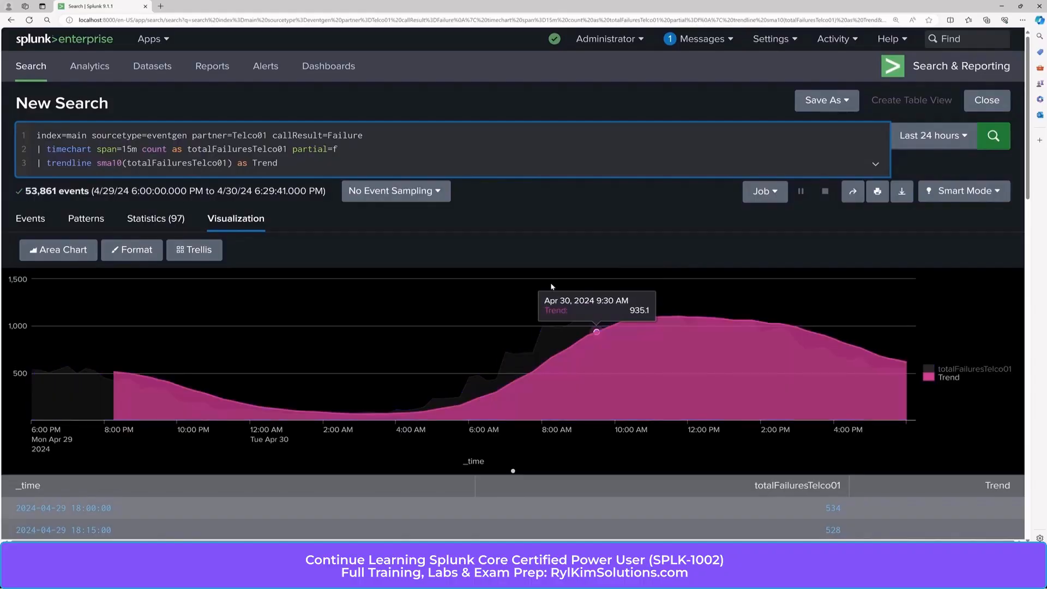
pyautogui.click(157, 216)
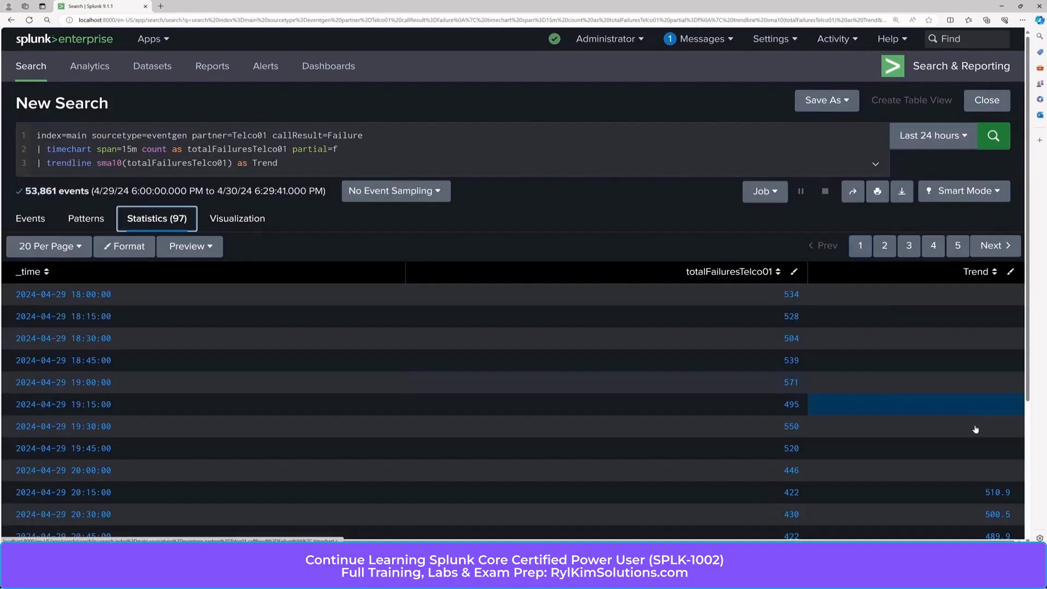
pyautogui.scroll(-2, 1003, 436)
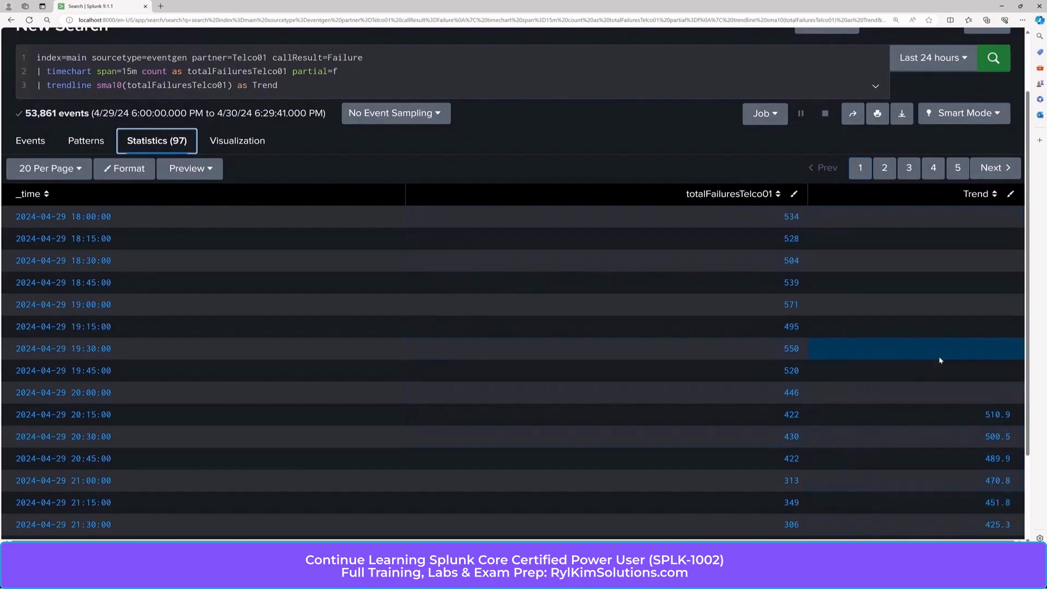
pyautogui.scroll(-2, 940, 359)
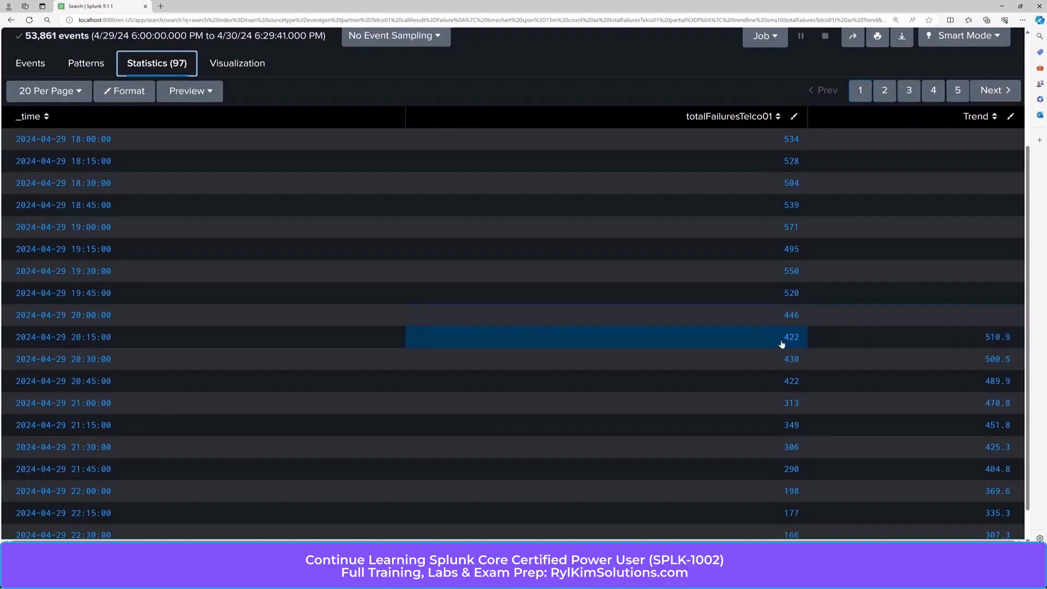
# Step: Return to the area chart and display the Trend field as a chart overlay on top of totalFailuresTelco01
pyautogui.scroll(3, 817, 399)
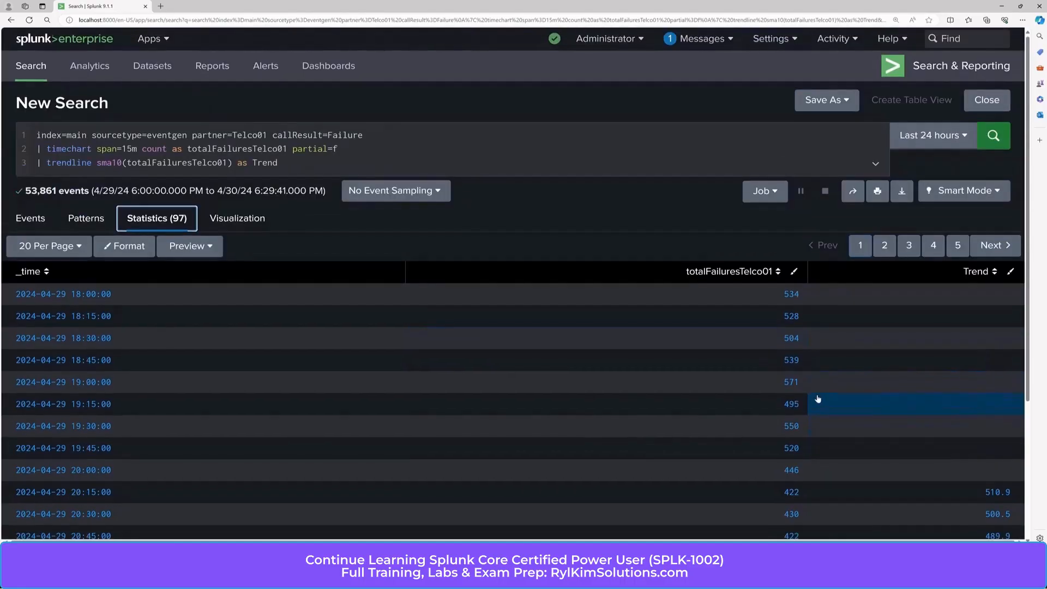
pyautogui.click(236, 218)
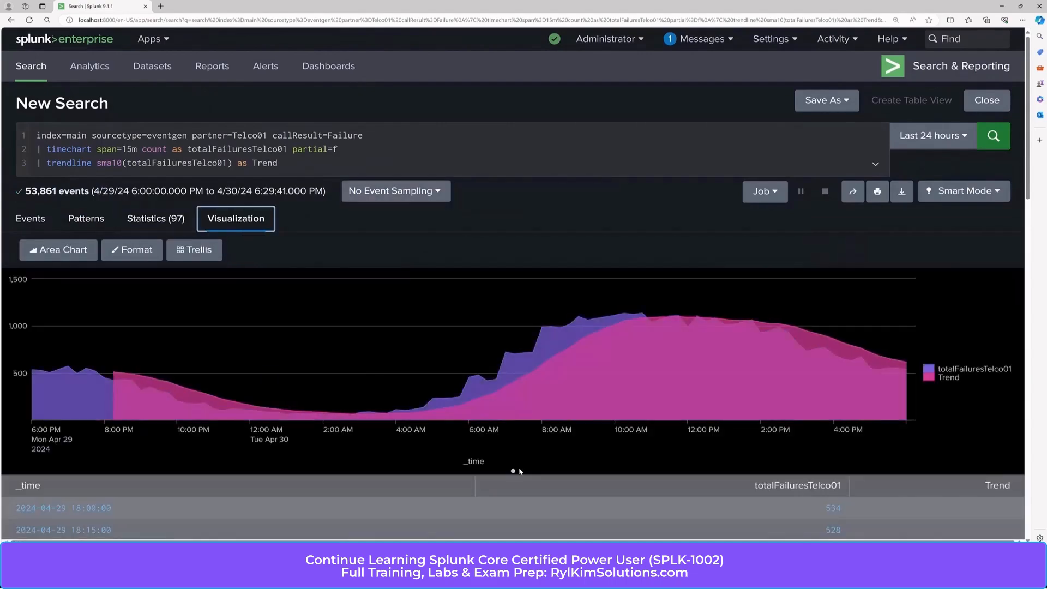
pyautogui.moveTo(515, 393)
pyautogui.click(132, 252)
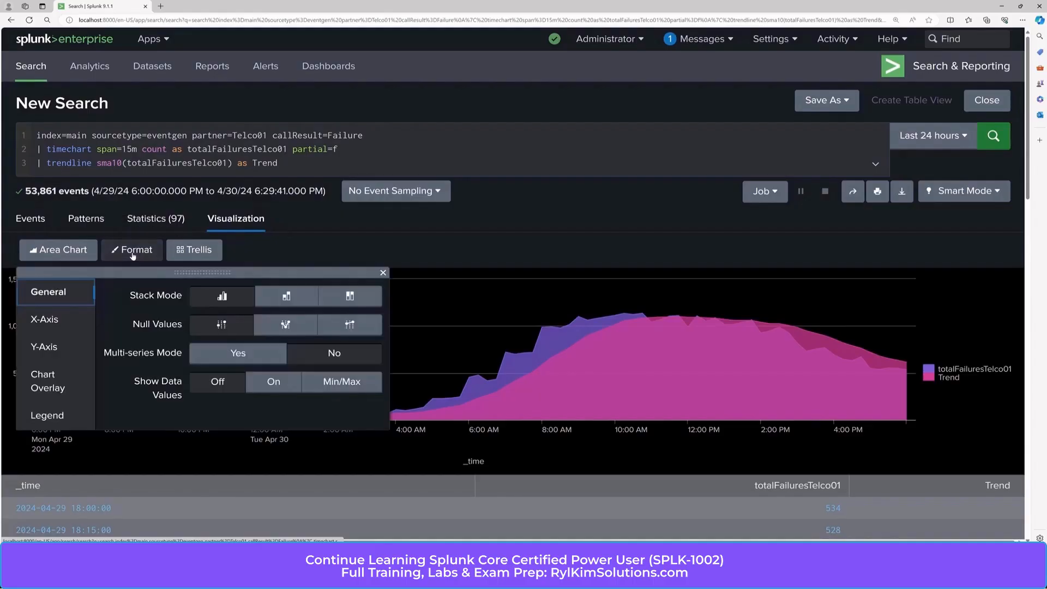
pyautogui.click(54, 380)
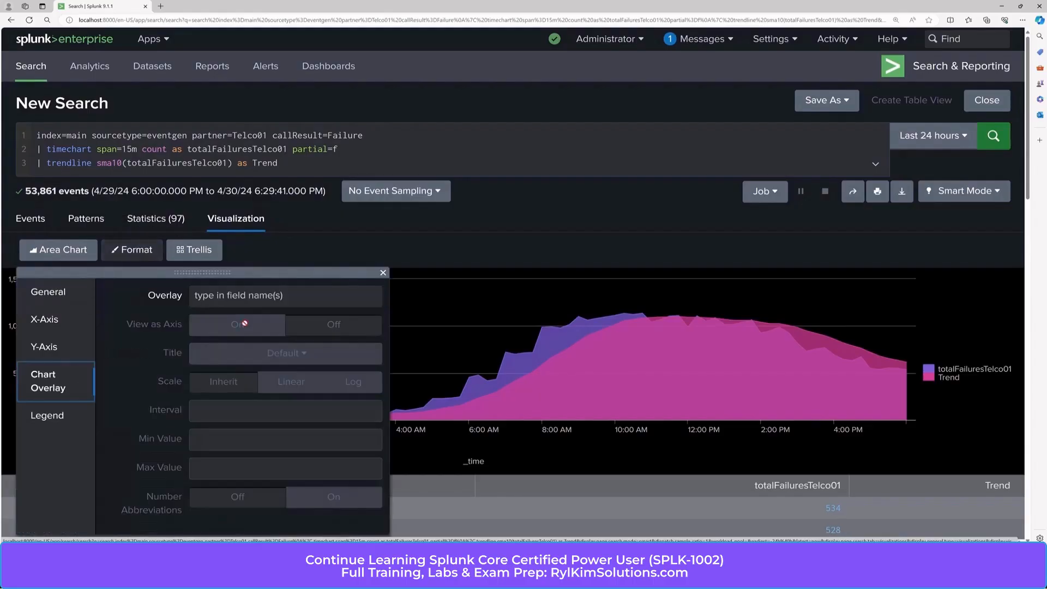
pyautogui.click(278, 297)
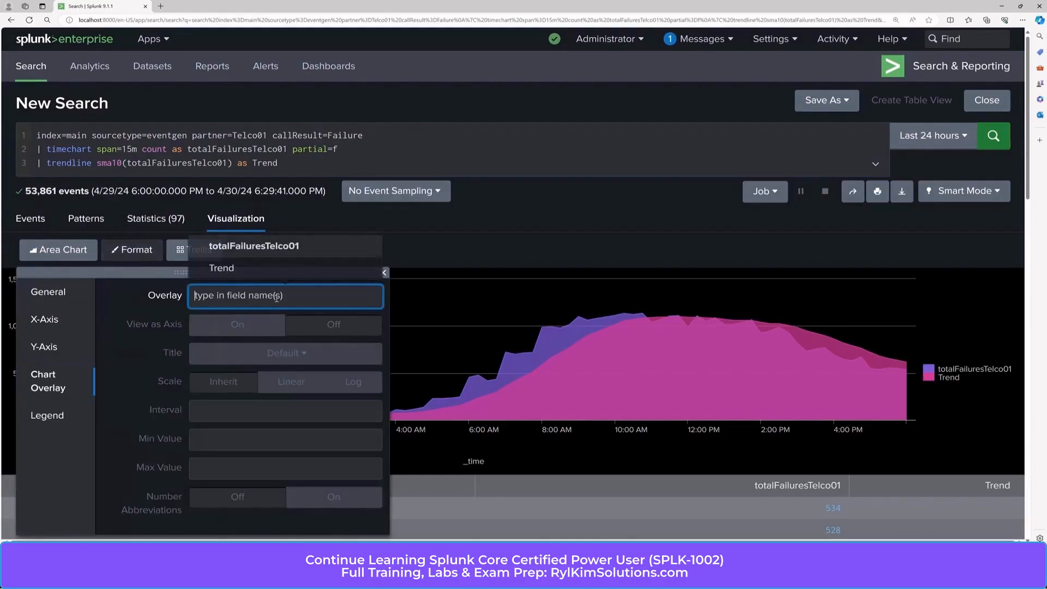
pyautogui.click(223, 268)
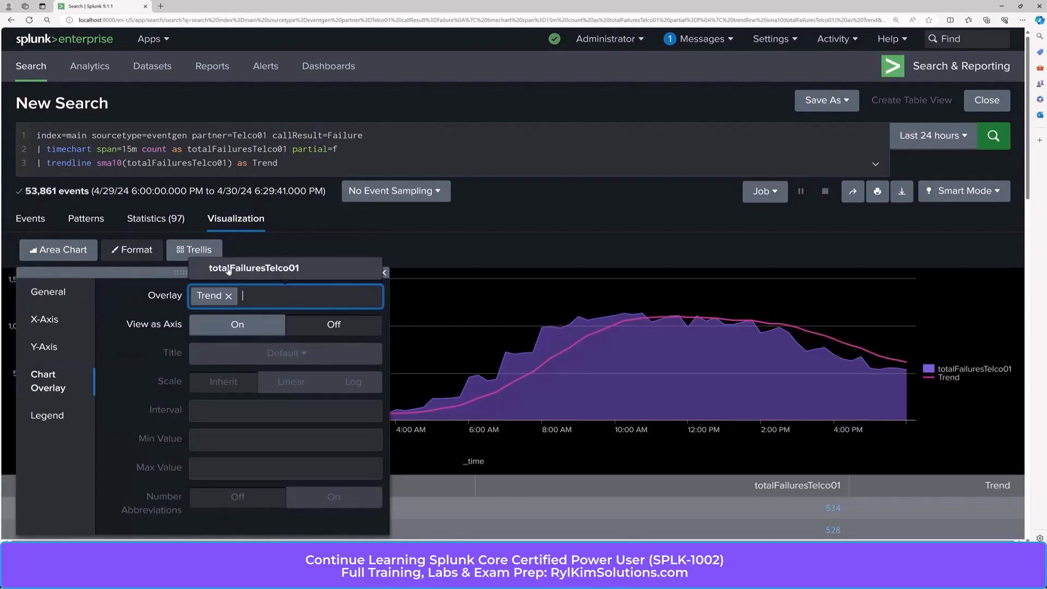
pyautogui.click(542, 254)
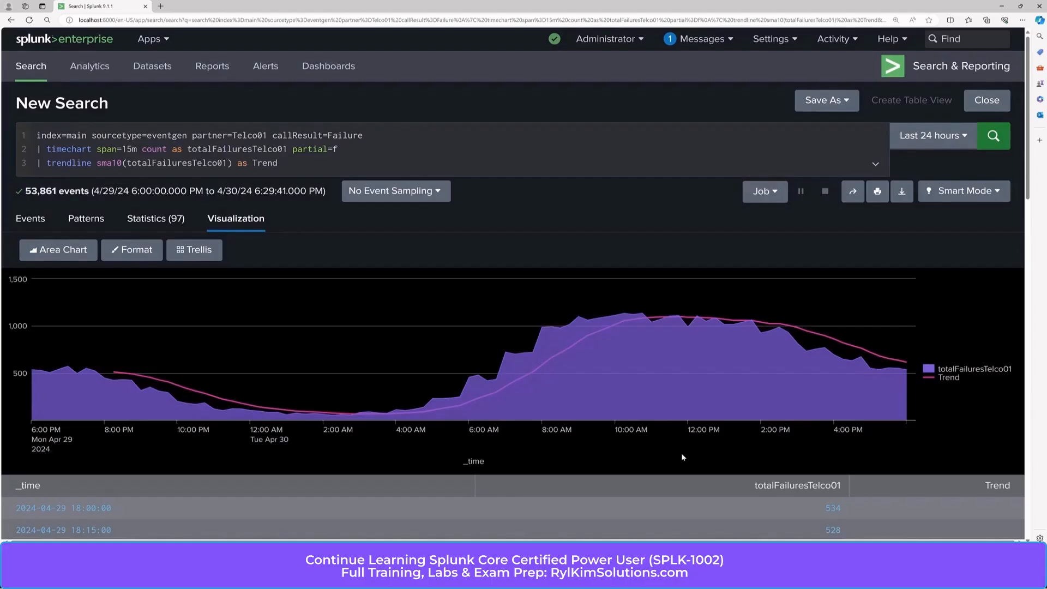
# Step: Change the trendline moving average to sma5 in the query and rerun the search
pyautogui.click(123, 163)
pyautogui.press('BackSpace')
pyautogui.press('BackSpace')
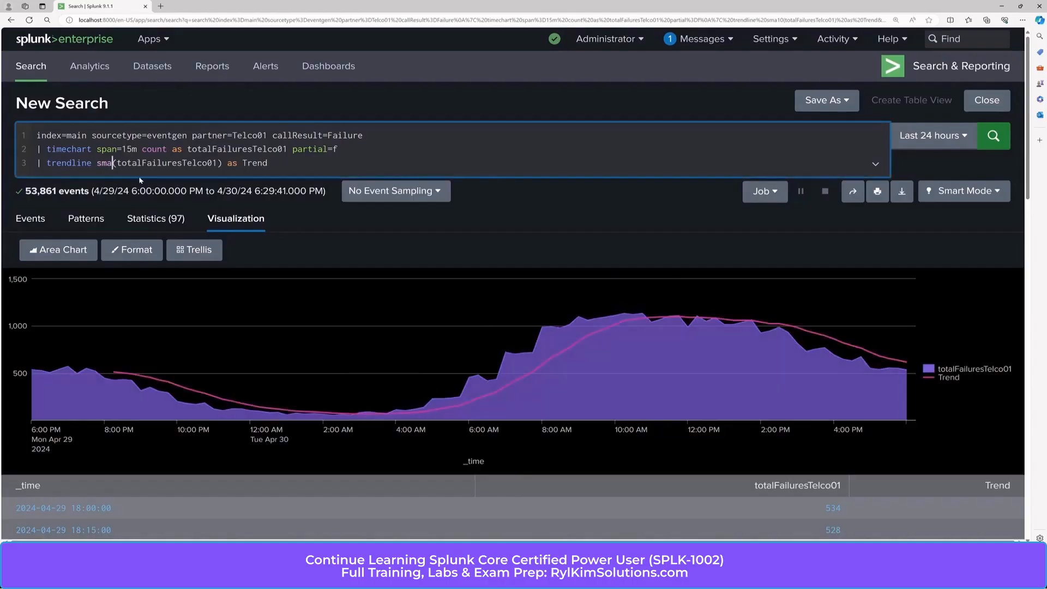
pyautogui.write('5')
pyautogui.press('Return')
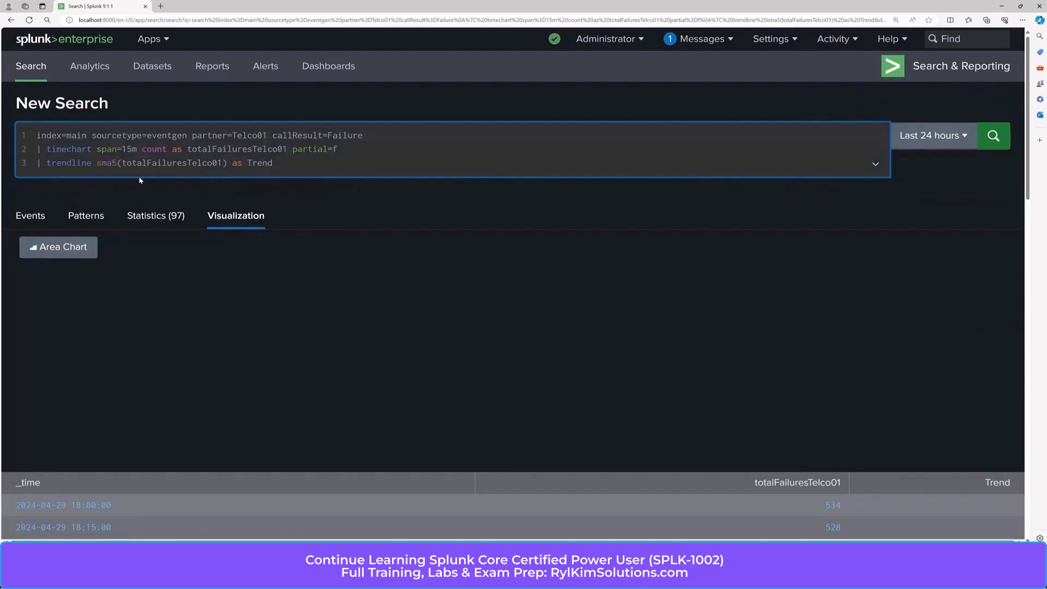